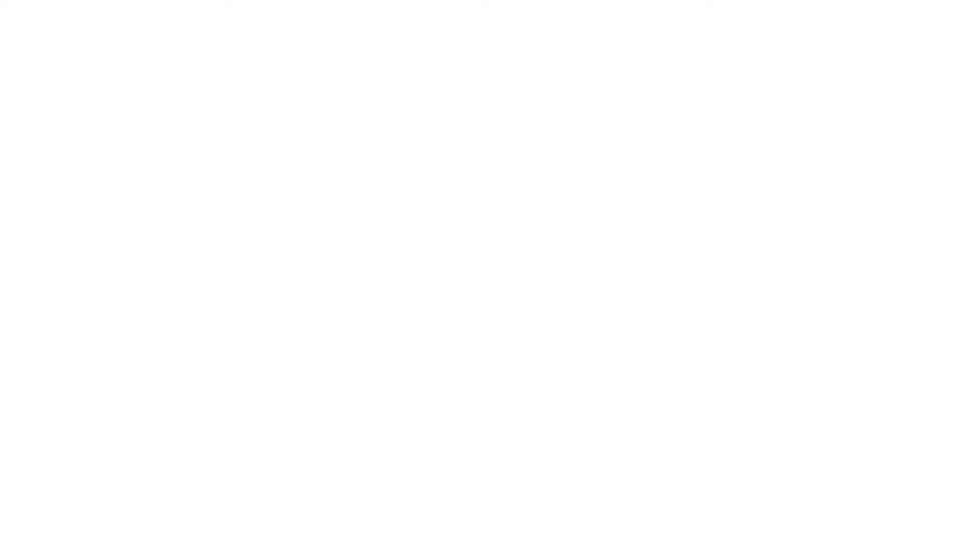
- Launch ZEN 3.4 (ZEN lite)
double_click(76, 123)
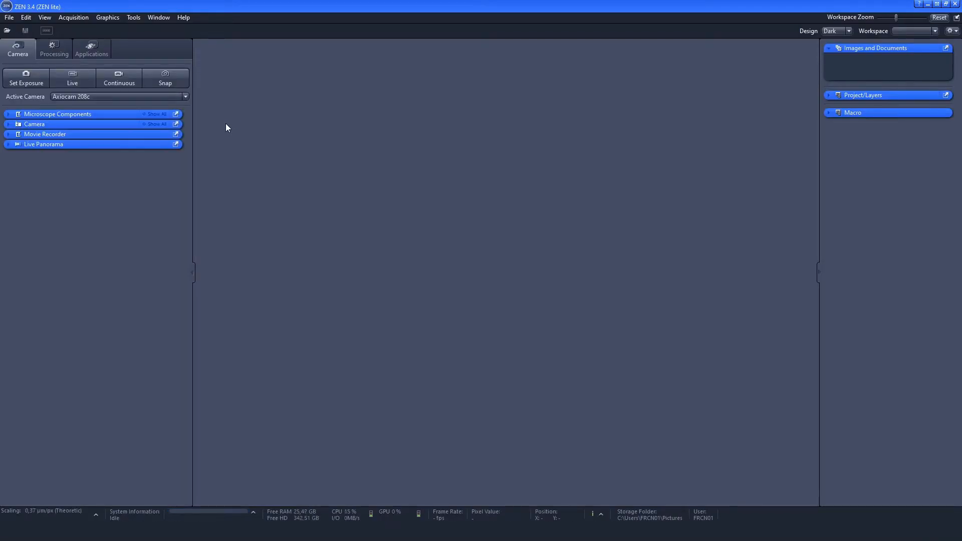
- Collapse and restore both side areas of the workspace, and try the maximum workspace zoom before resetting it
left_click(192, 273)
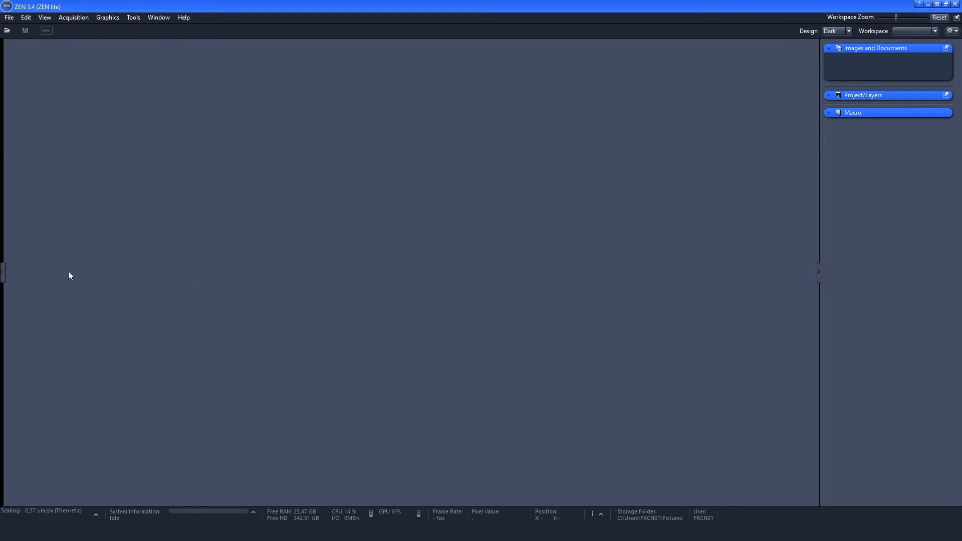
left_click(5, 274)
left_click(822, 273)
left_click(956, 273)
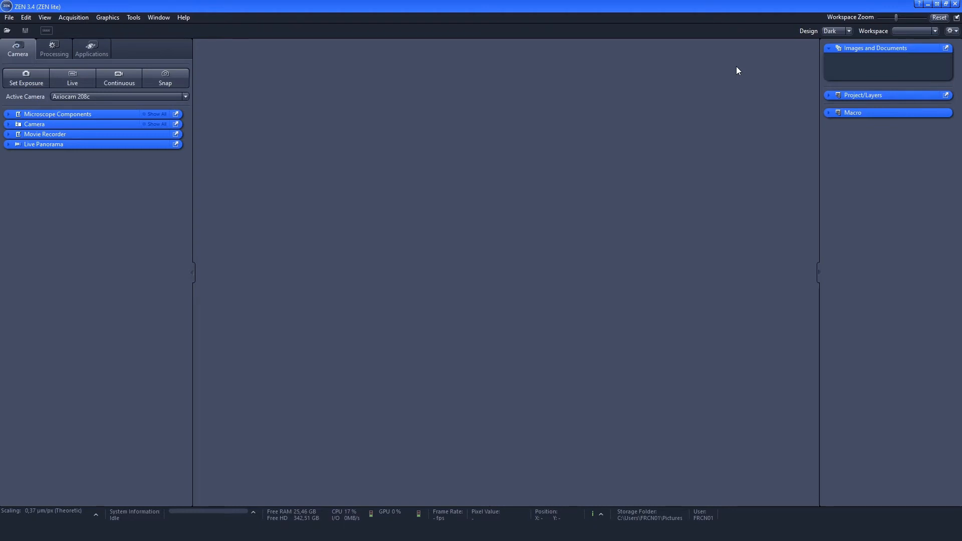
left_click_drag(896, 18, 926, 23)
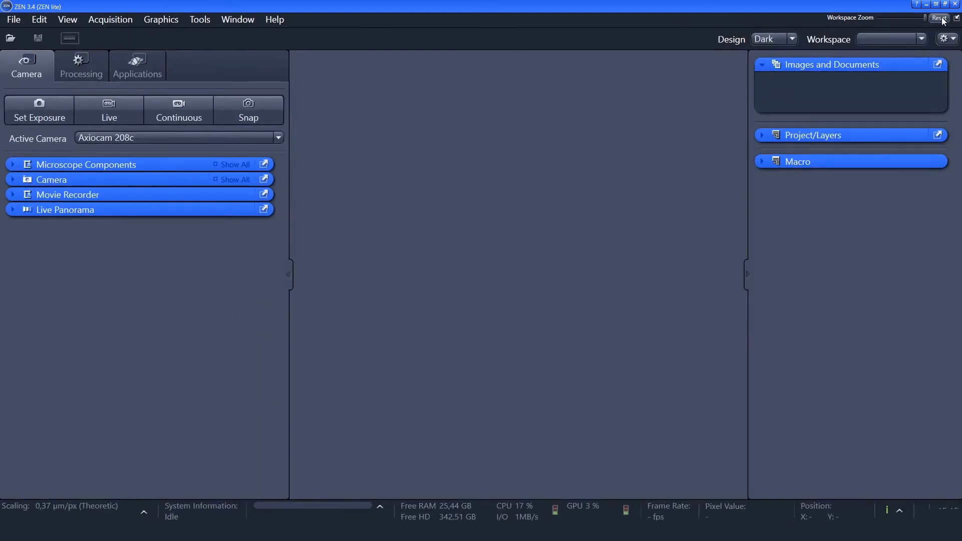
left_click(943, 19)
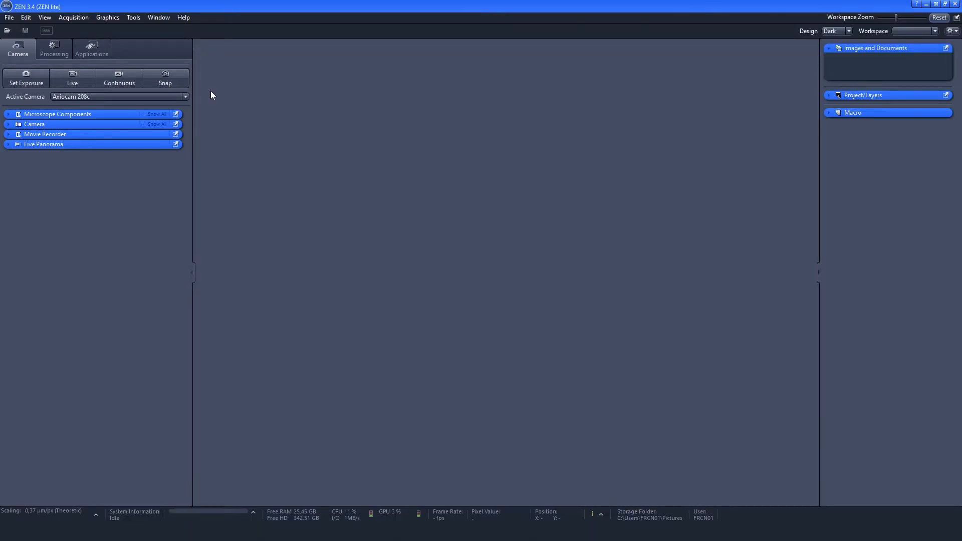
- Snap an image from the live camera view with automatically set exposure, and stop the live view
left_click(88, 79)
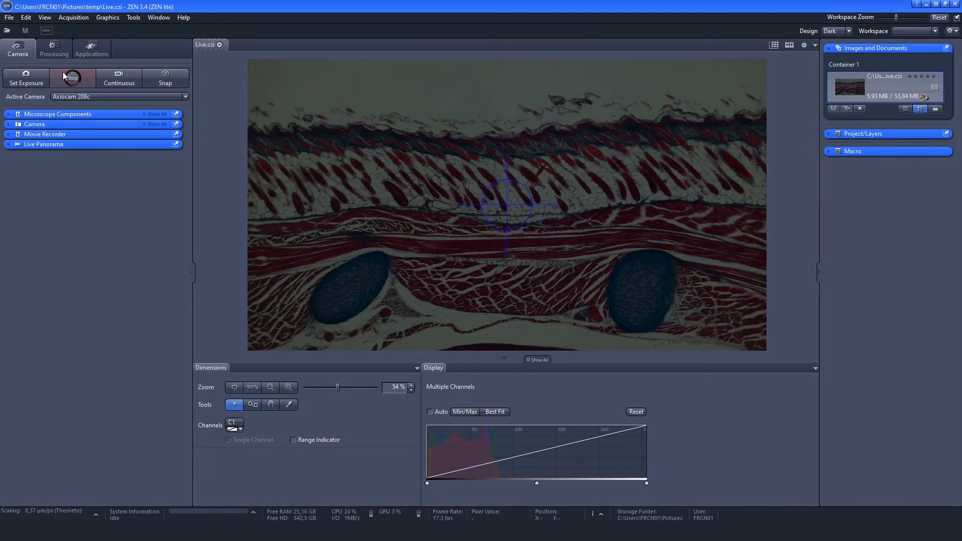
left_click(39, 75)
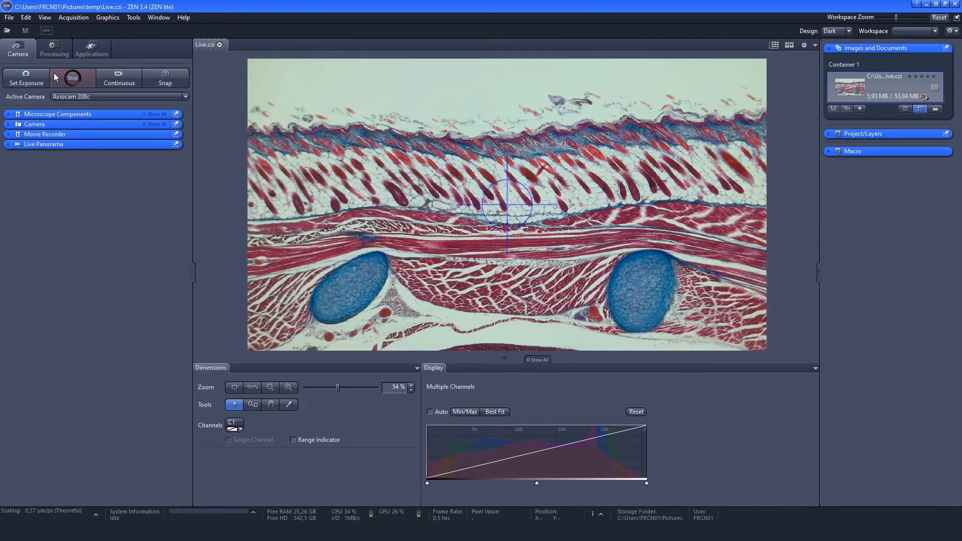
left_click(183, 80)
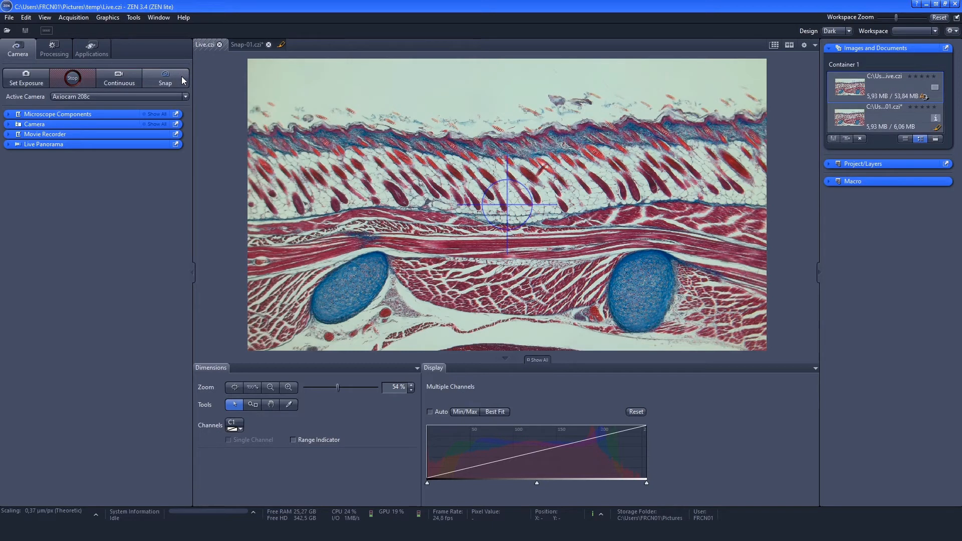
left_click(89, 78)
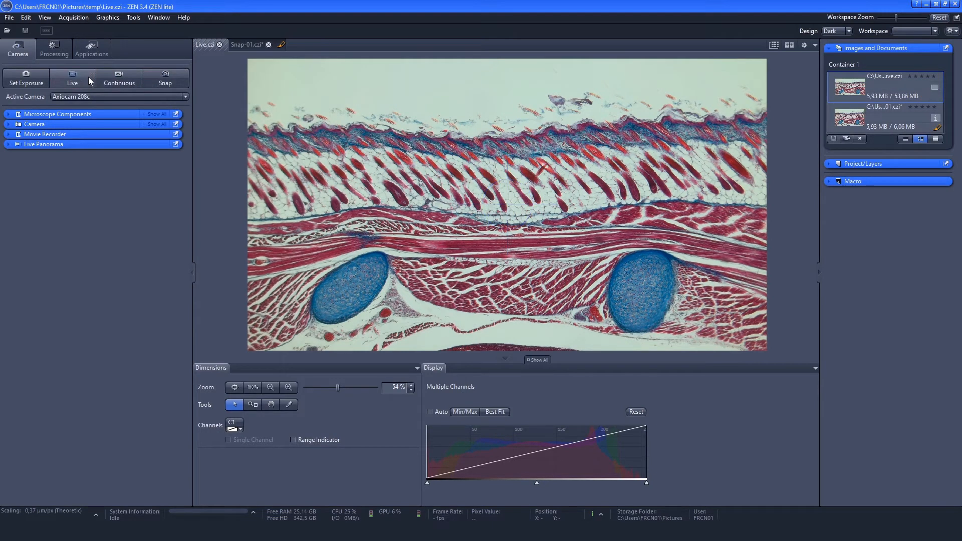
- Set the microscope's camera adapter to 0.5x and its objective to 5x
left_click(101, 113)
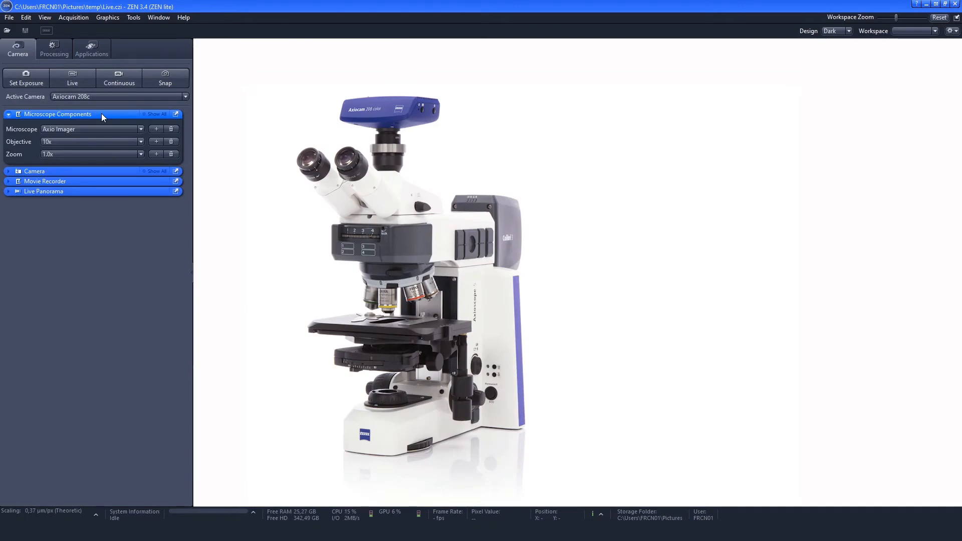
left_click(146, 114)
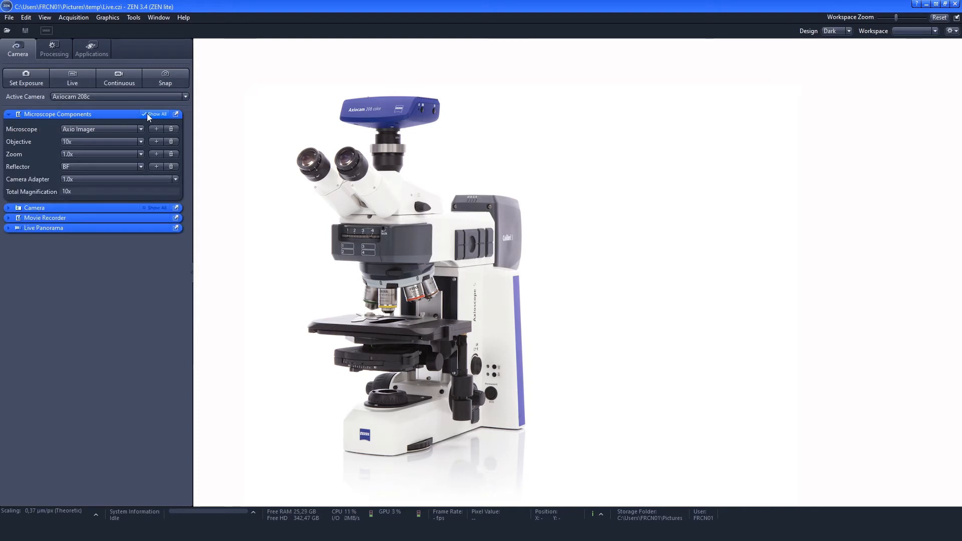
left_click(91, 178)
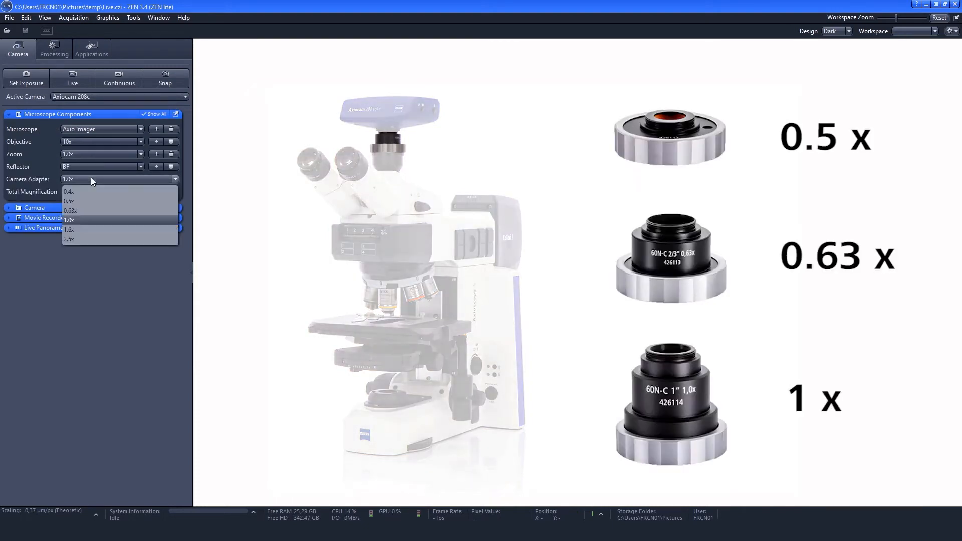
left_click(109, 201)
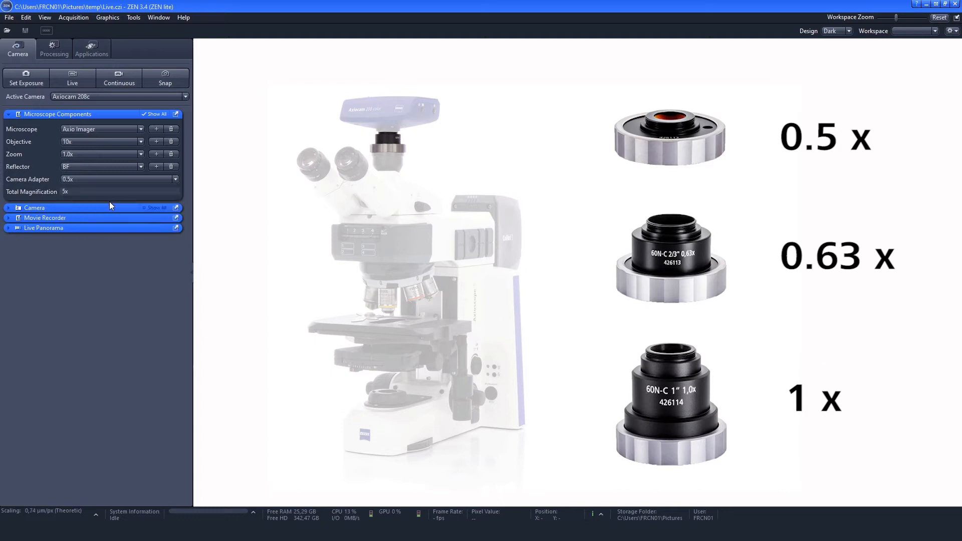
left_click(156, 114)
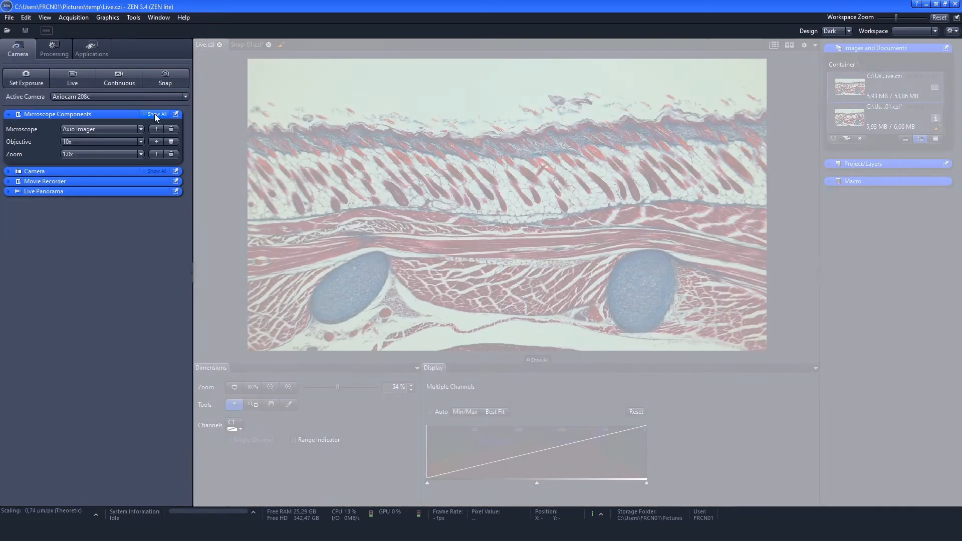
left_click(104, 143)
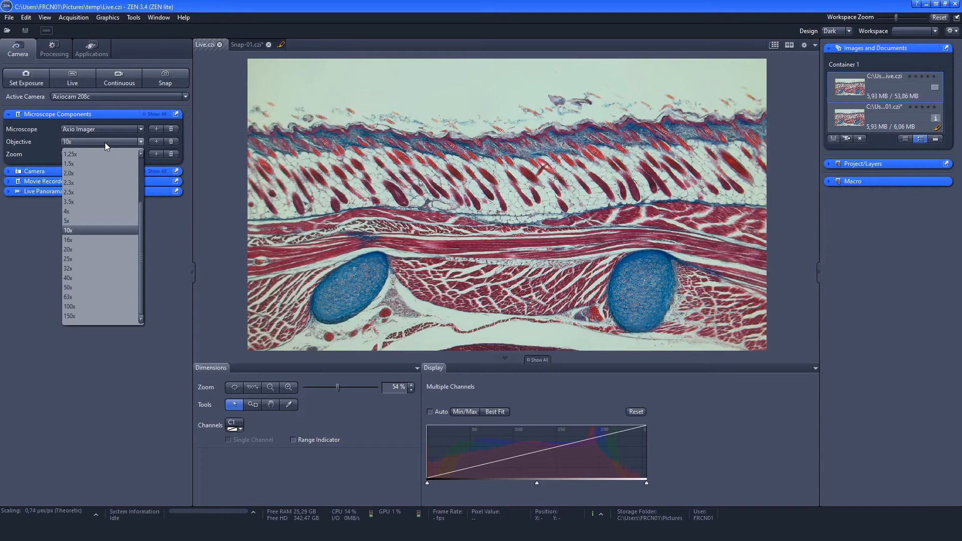
left_click(97, 220)
- Restart the live view and inspect the tissue around the crosshair up close, ending with the whole image fitted in view
left_click(84, 78)
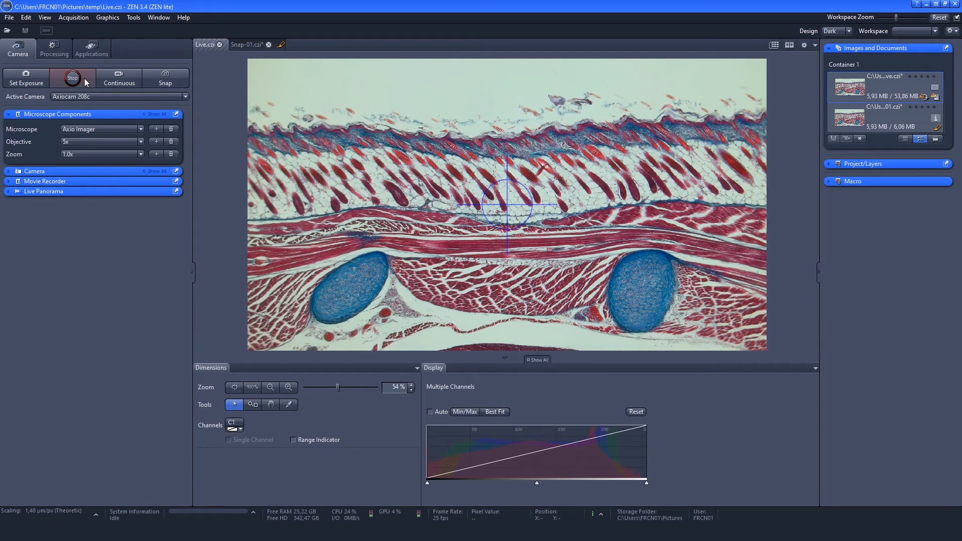
scroll(524, 213, "up", 3)
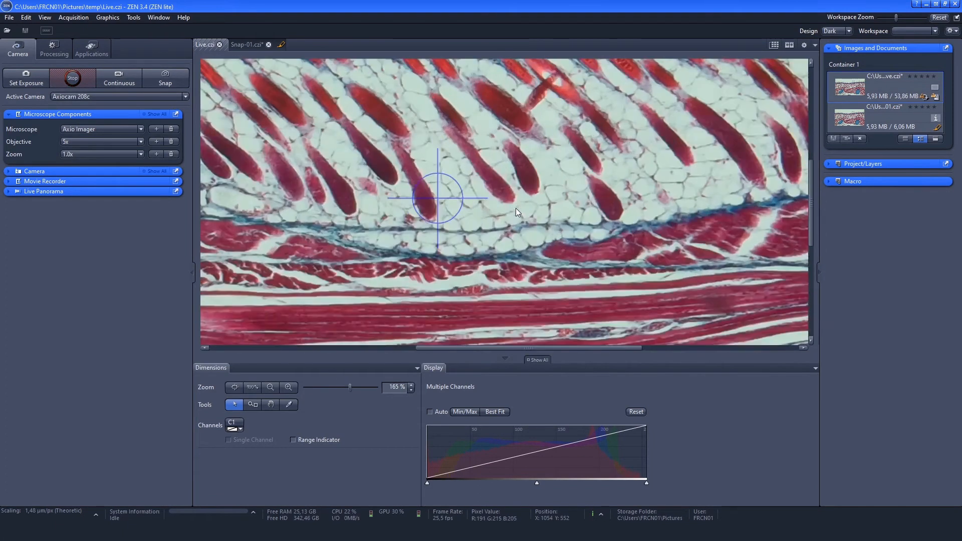
scroll(438, 203, "up", 3)
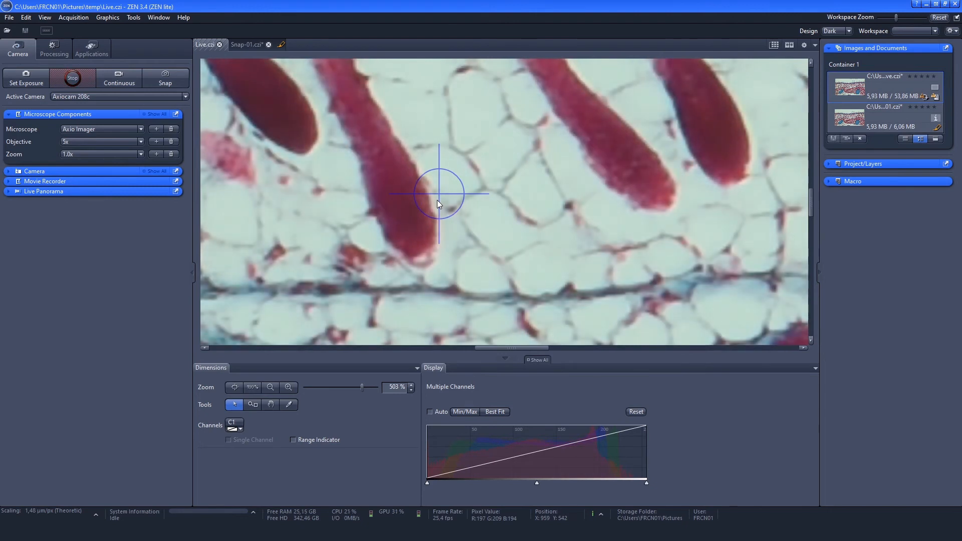
scroll(437, 200, "down", 5)
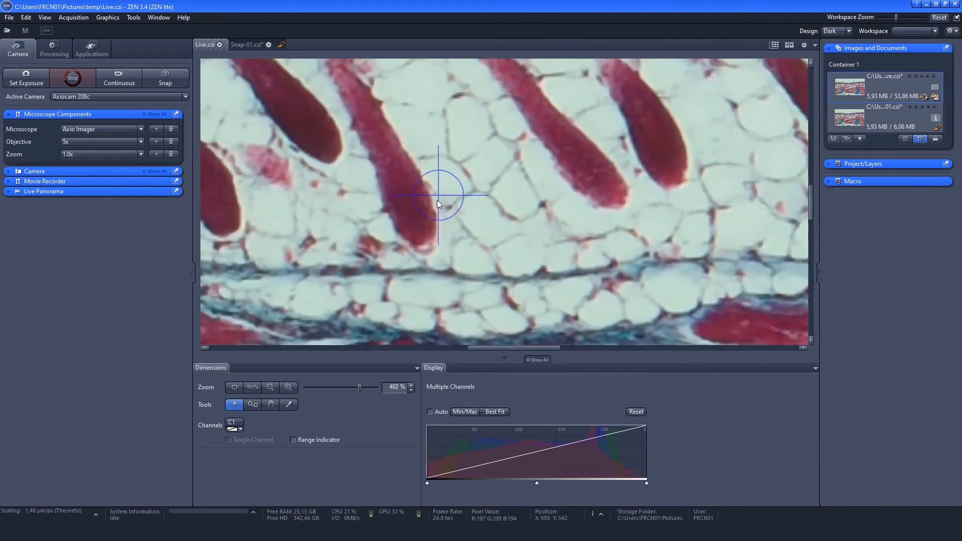
left_click(234, 388)
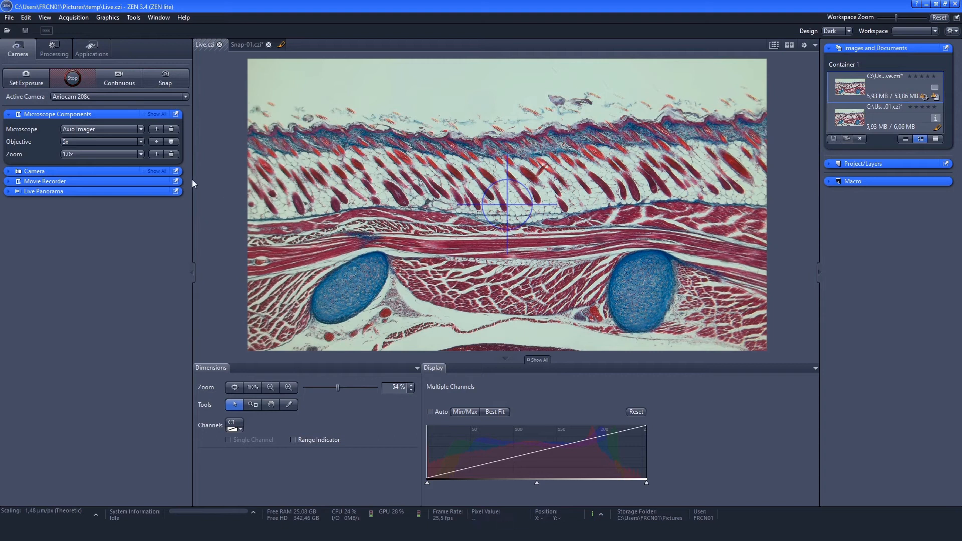
- Try a camera exposure time of 7.5 ms, and settle on 15 ms
left_click(101, 171)
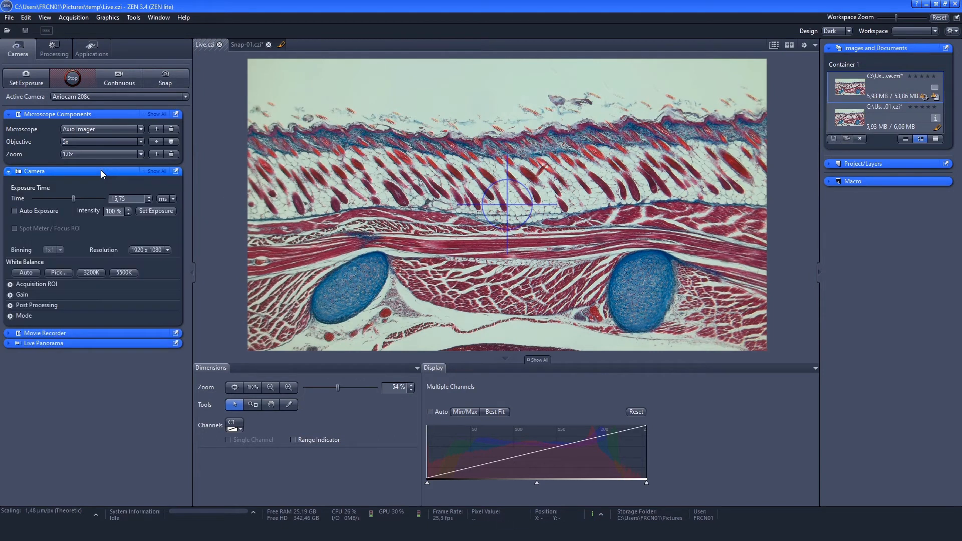
mouse_move(74, 199)
left_mouse_down()
mouse_move(52, 200)
mouse_move(98, 201)
mouse_move(68, 201)
left_mouse_up()
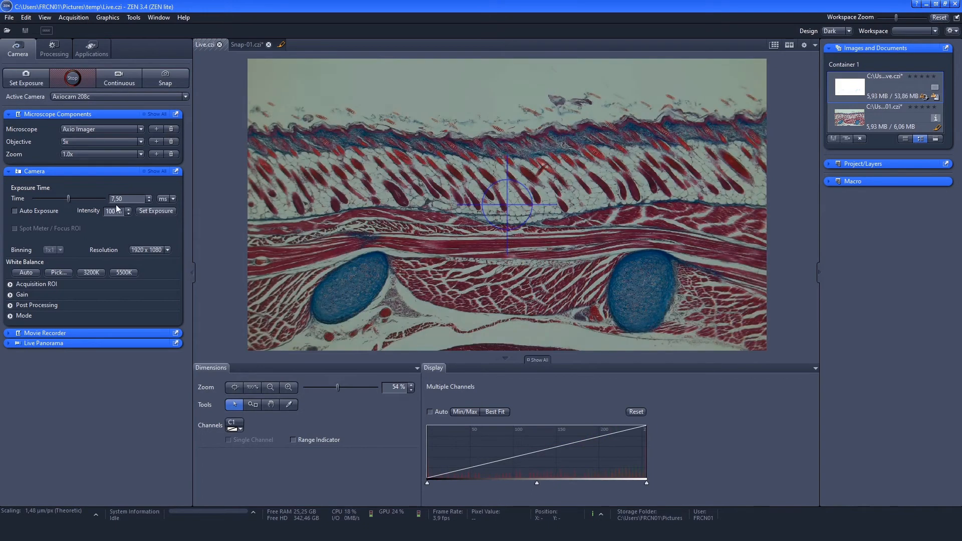
left_click(76, 197)
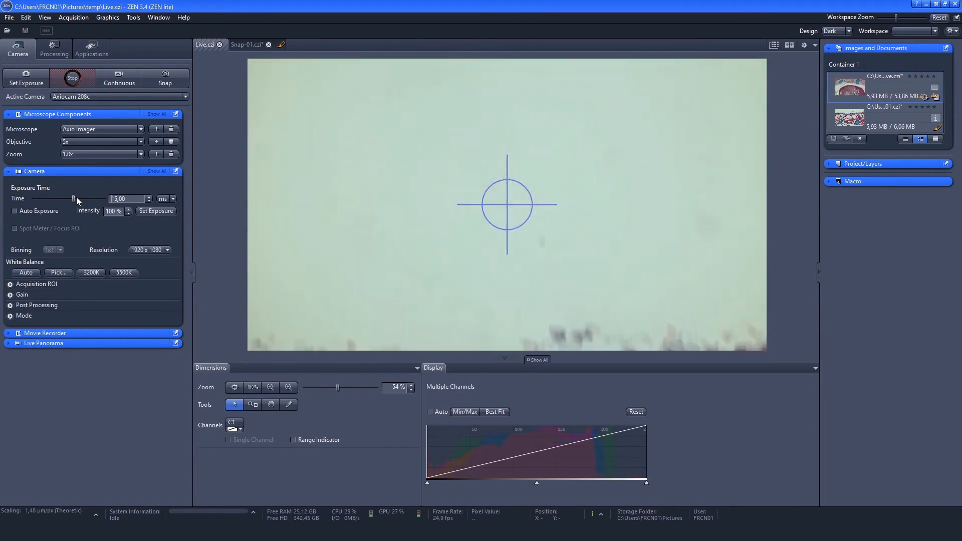
- Apply automatic white balance, and refine it by picking a reference point in the blank background above the tissue
left_click(34, 272)
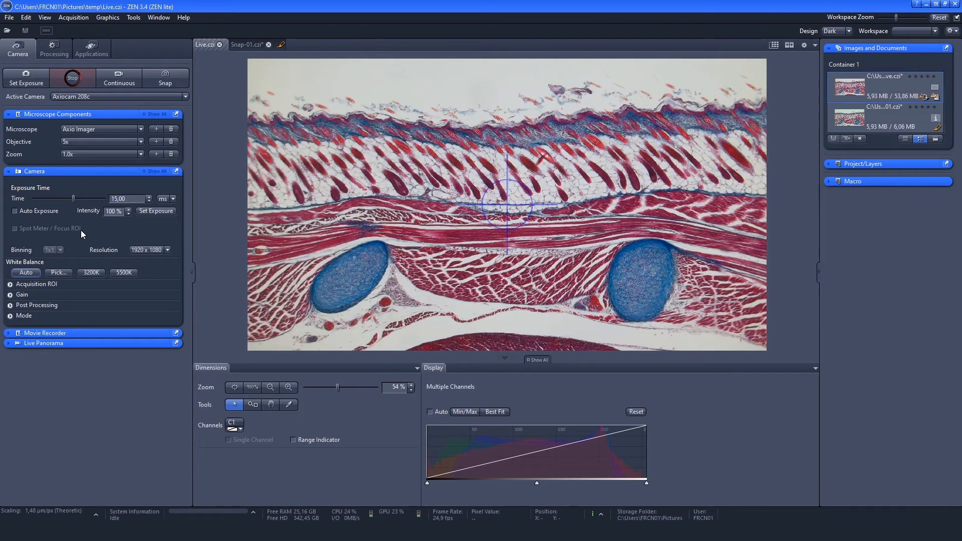
left_click(65, 273)
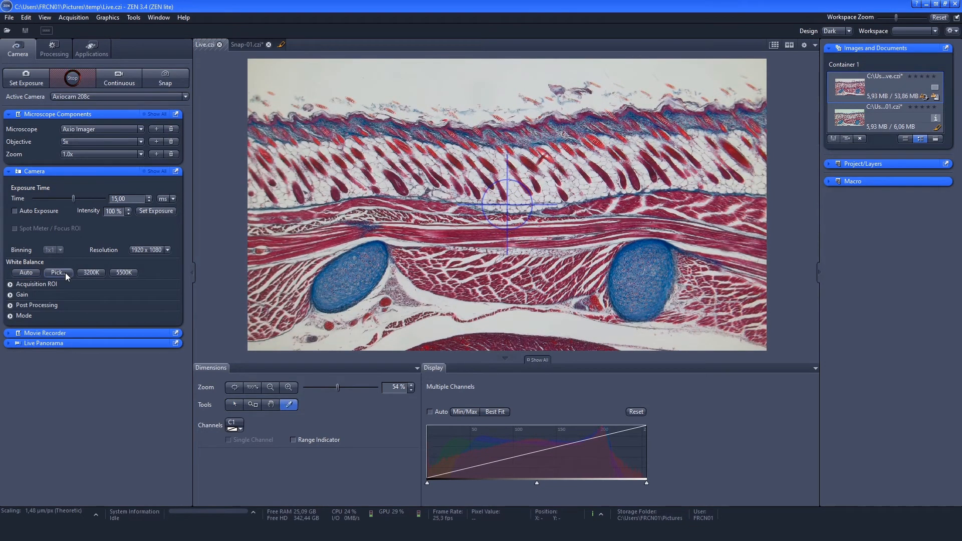
left_click(491, 98)
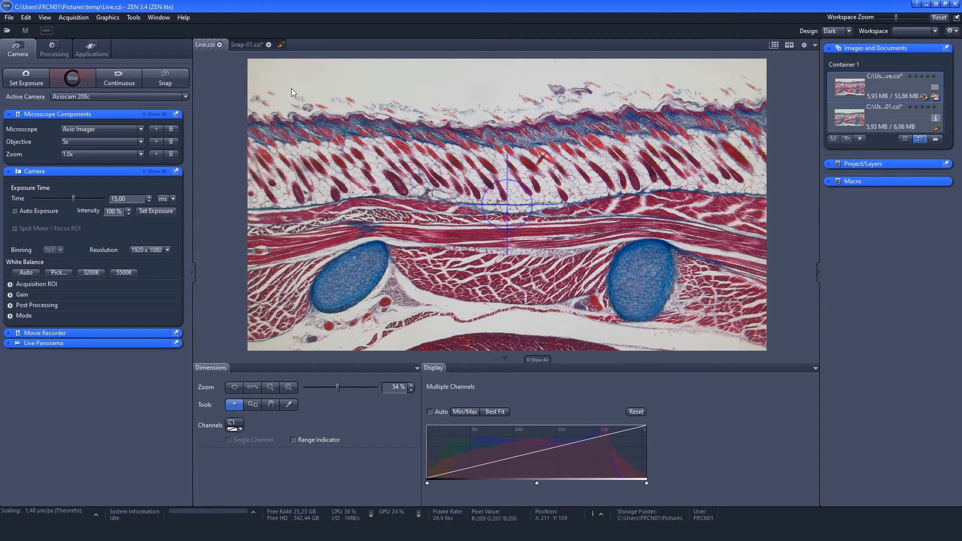
- Snap a second image with the corrected white balance, and stop the live view
left_click(176, 76)
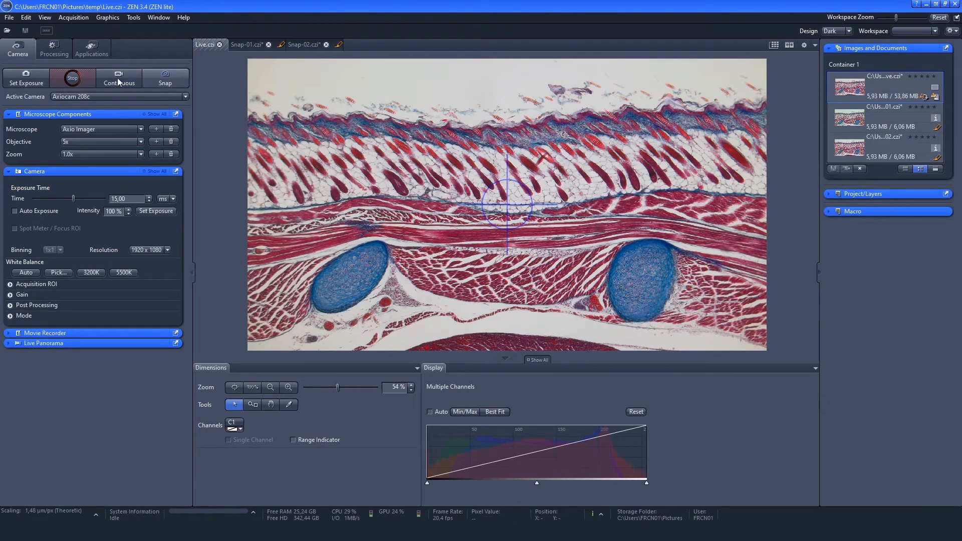
left_click(87, 76)
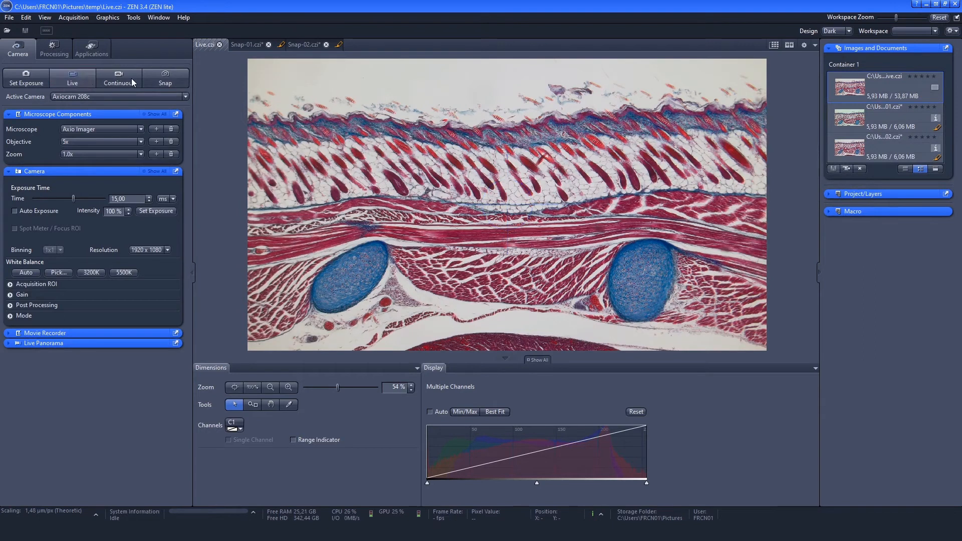
- Add a scale bar to the Snap-02 image
left_click(308, 44)
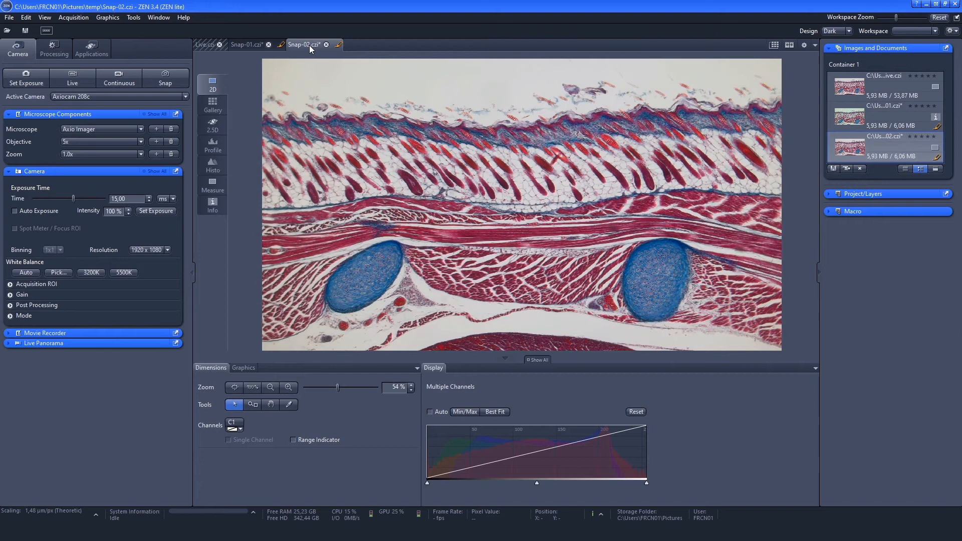
left_click(254, 369)
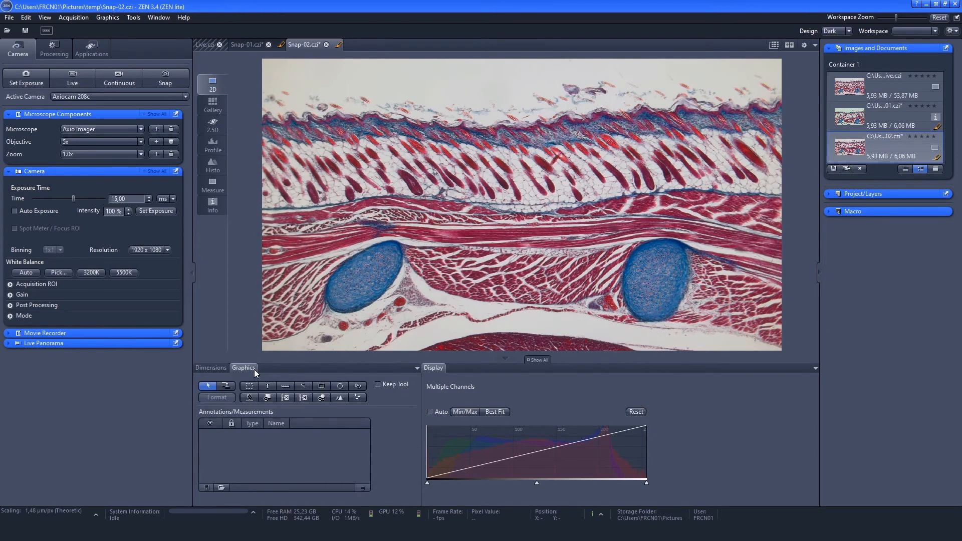
left_click(286, 388)
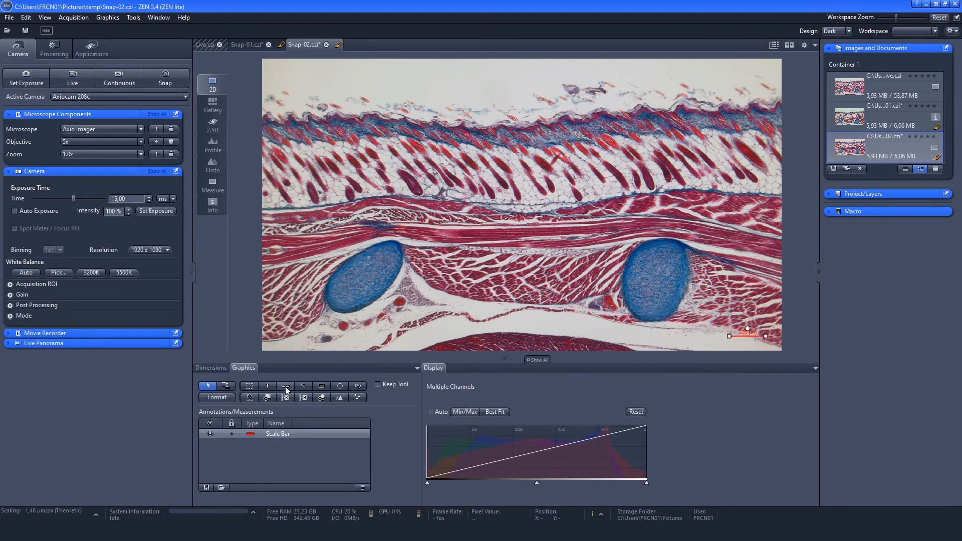
- Add the text annotation "Coupe de peau" in the blank background above the tissue
left_click(267, 385)
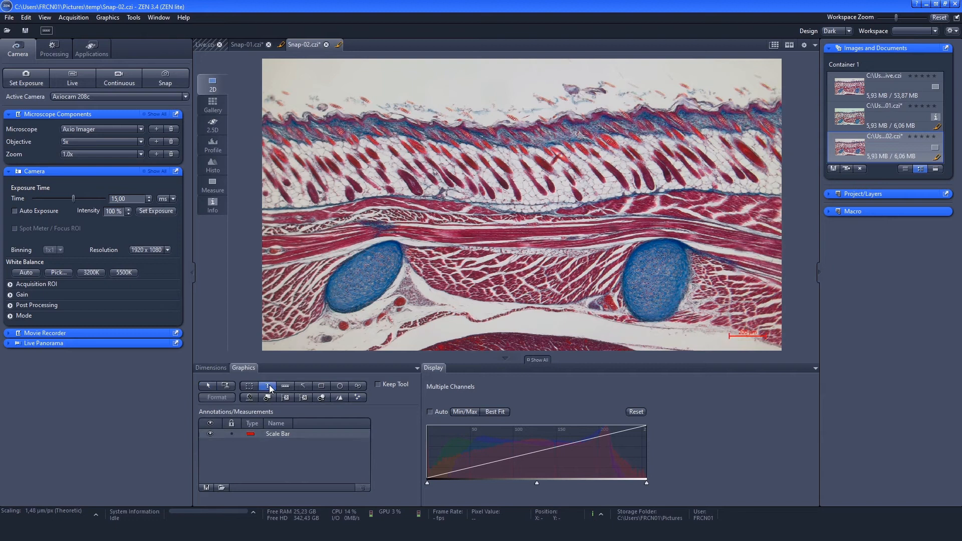
left_click(453, 83)
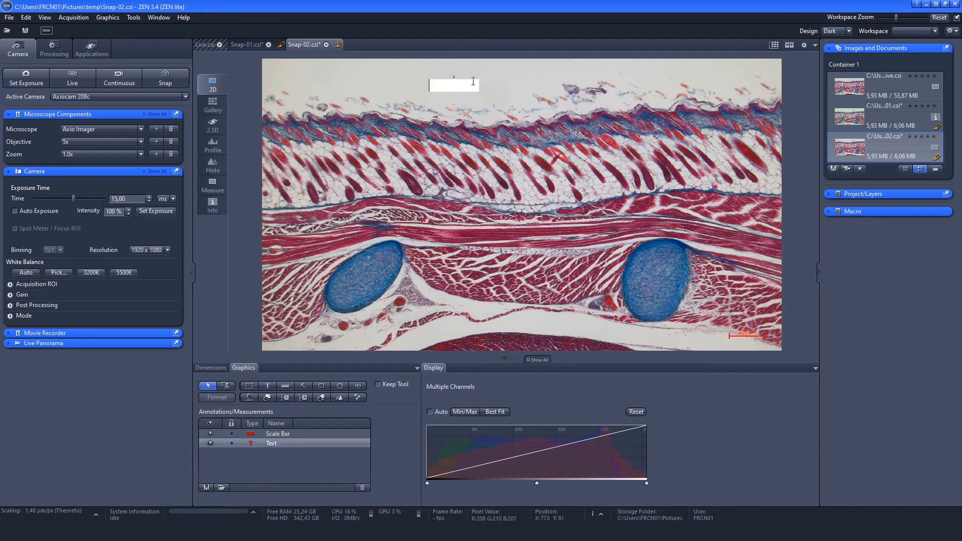
type("C")
type("oupe de")
type(" peau")
left_click(524, 95)
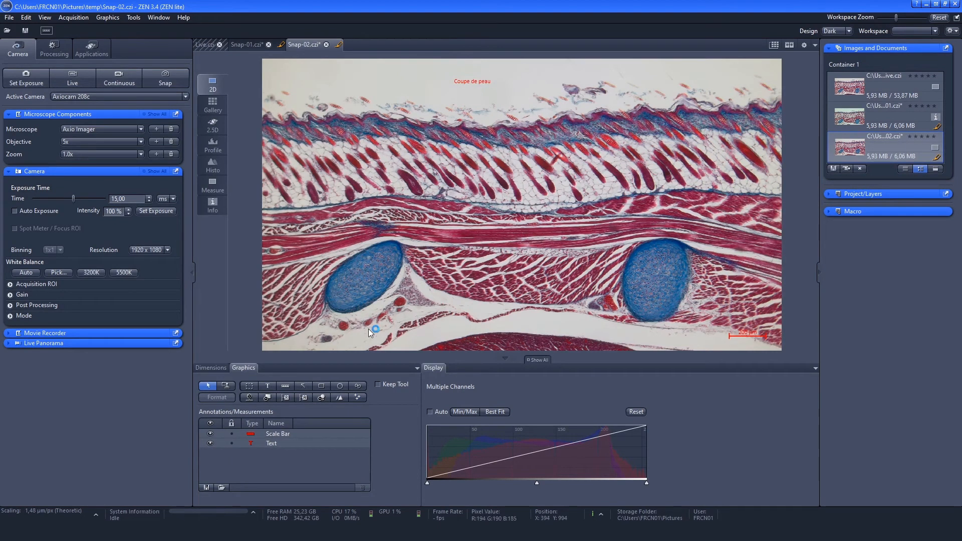
- Trace a closed spline contour around the blue oval structure nearest the image's lower-left corner
left_click(358, 385)
scroll(345, 303, "up", 2)
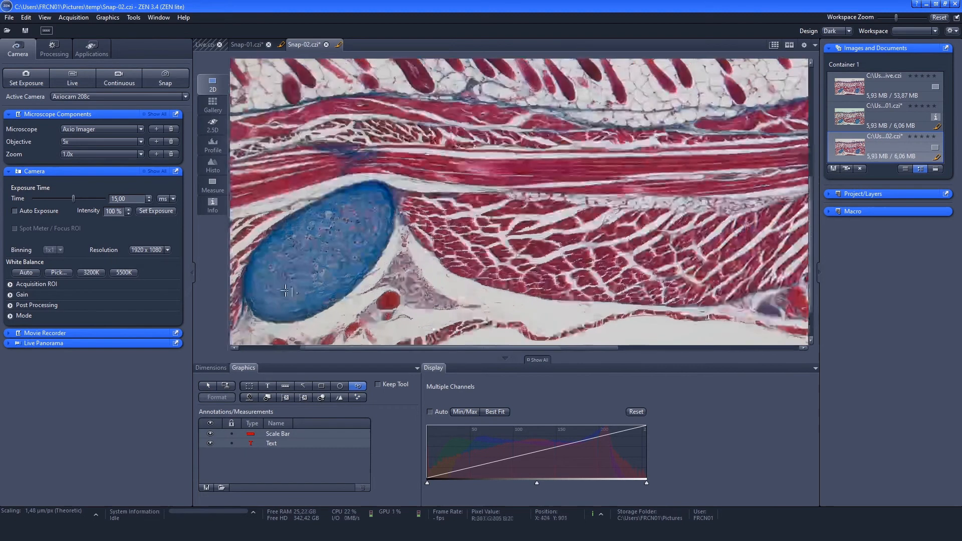
left_click_drag(359, 347, 317, 348)
mouse_move(428, 173)
left_mouse_down()
mouse_move(346, 237)
mouse_move(331, 276)
mouse_move(334, 310)
mouse_move(350, 326)
mouse_move(399, 328)
mouse_move(482, 268)
mouse_move(518, 191)
mouse_move(509, 159)
mouse_move(475, 154)
left_mouse_up()
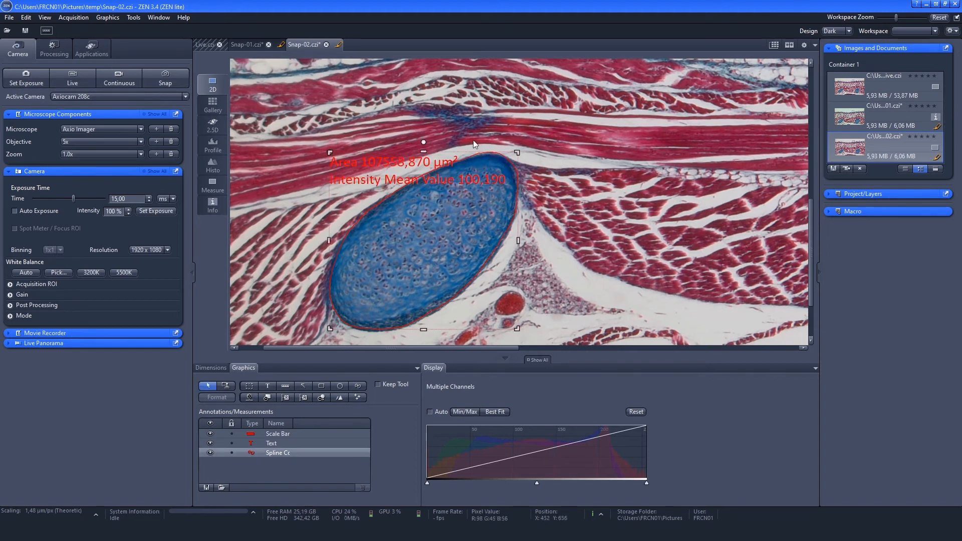
- Format the spline contour's line as yellow, 5.00 wide and dotted
left_click(213, 367)
left_click(232, 387)
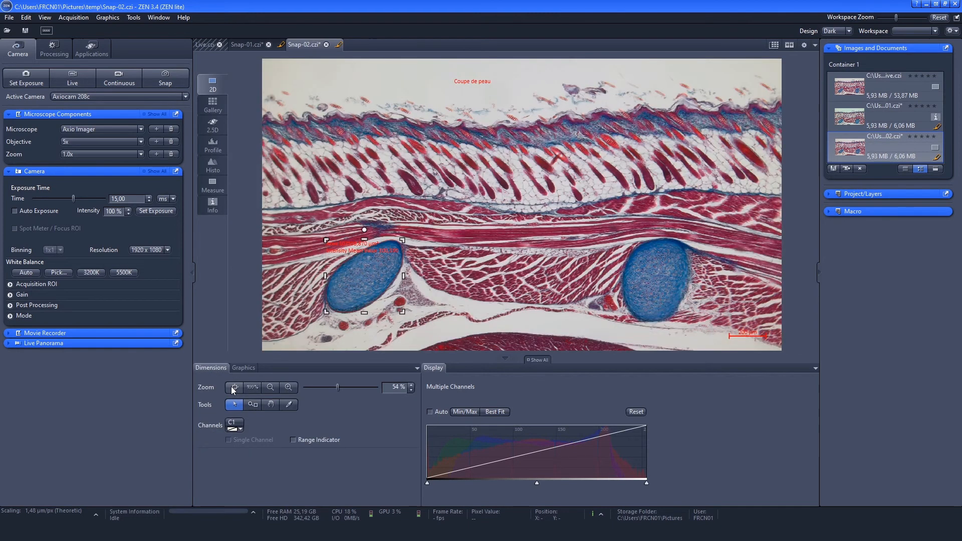
left_click(239, 367)
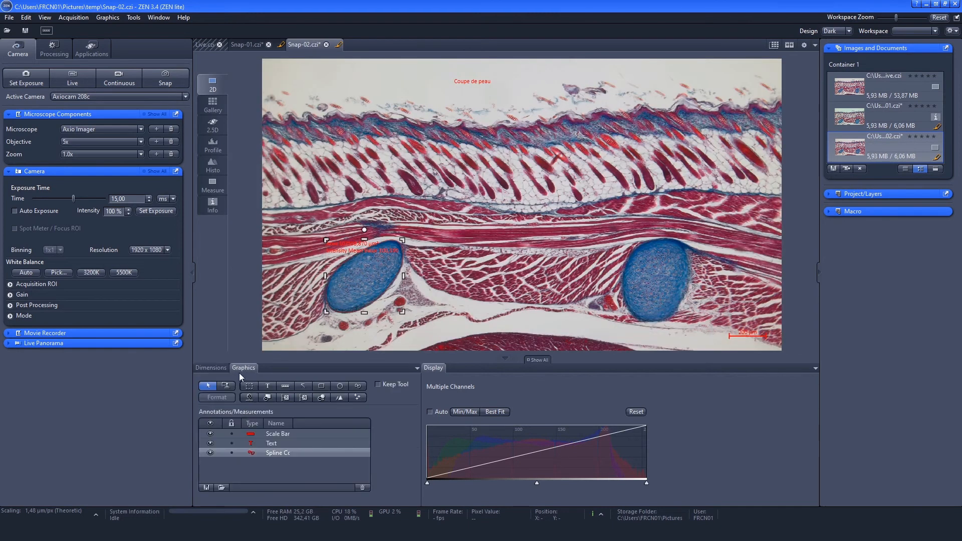
double_click(252, 453)
left_click_drag(486, 129, 183, 62)
left_click(128, 119)
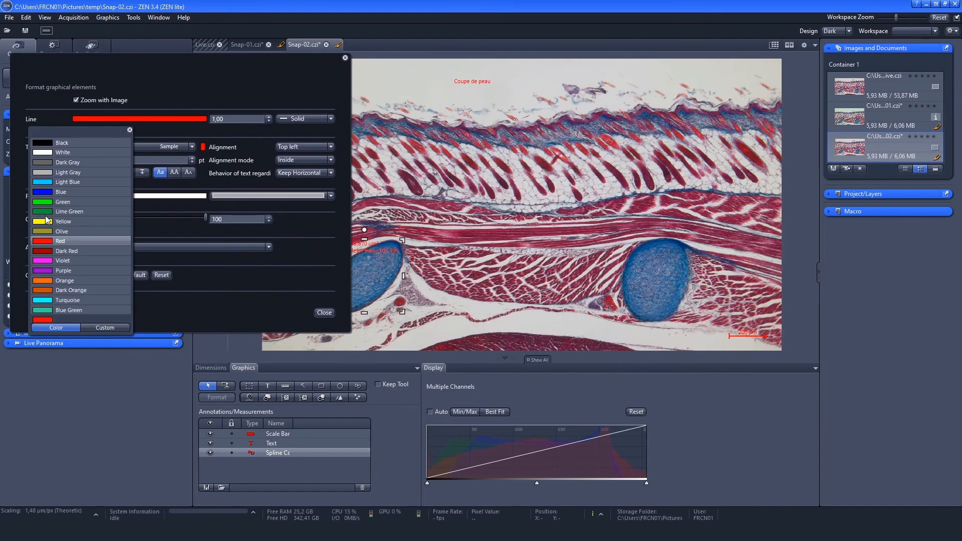
left_click(233, 120)
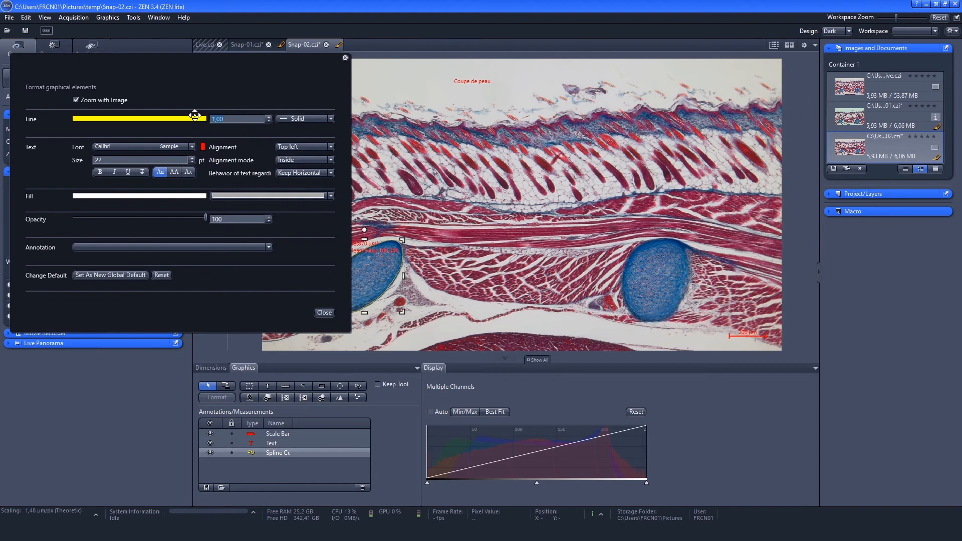
type("5")
left_click(302, 118)
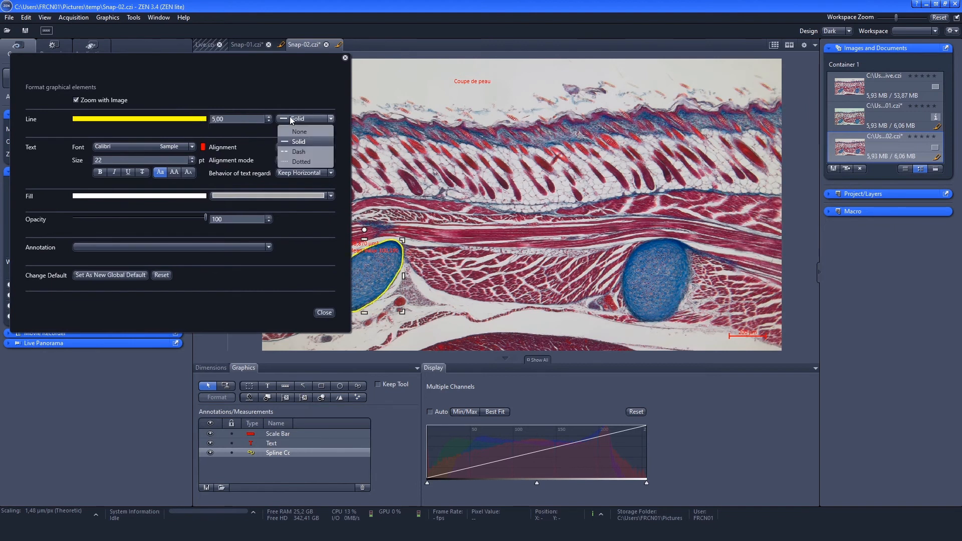
left_click(290, 158)
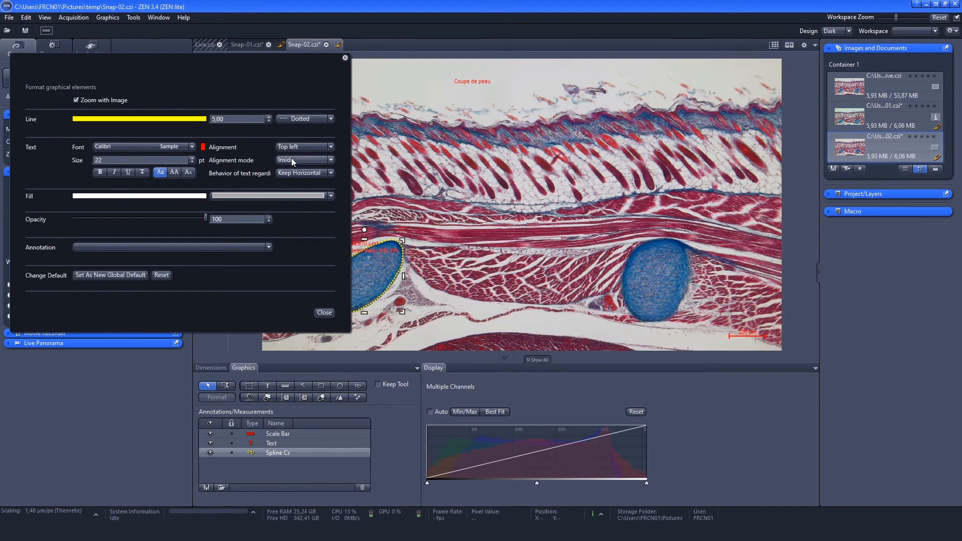
- Format the spline contour's measurement text as yellow, 30 pt and bold, and close the formatting dialog
left_click(202, 147)
left_click(141, 249)
left_click(85, 160)
type("30")
left_click(100, 173)
left_click(365, 281)
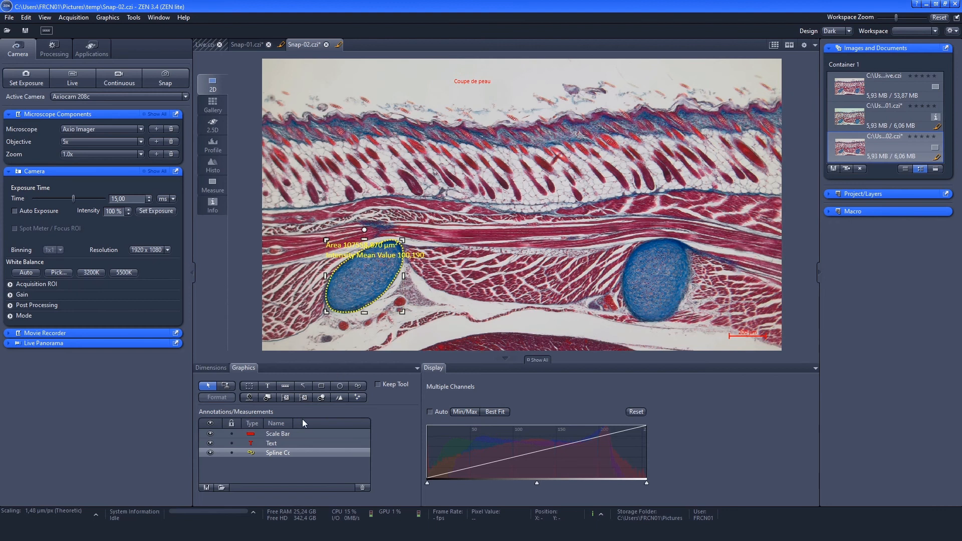
- Format the scale bar with a white line and white 26 pt text, and make this format the new global default
double_click(251, 434)
left_click(386, 188)
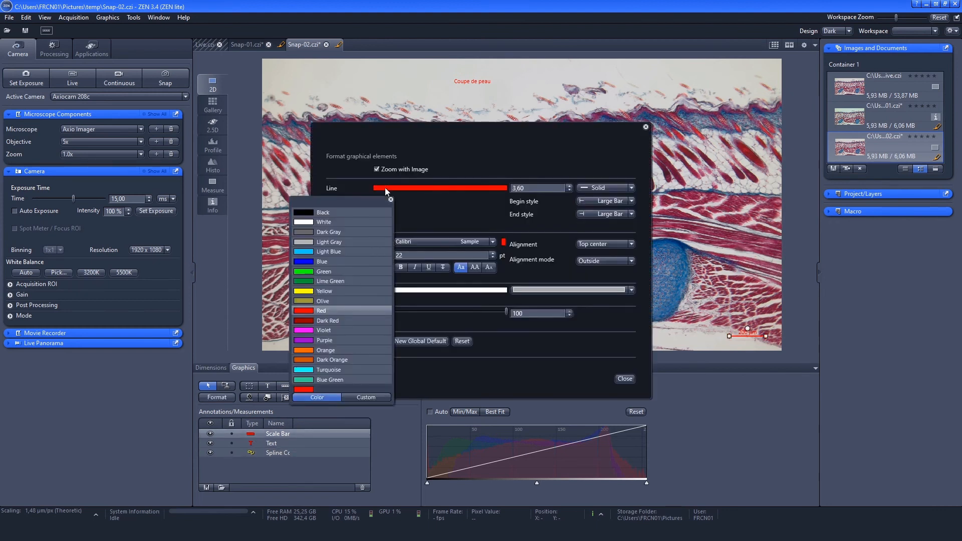
left_click(324, 222)
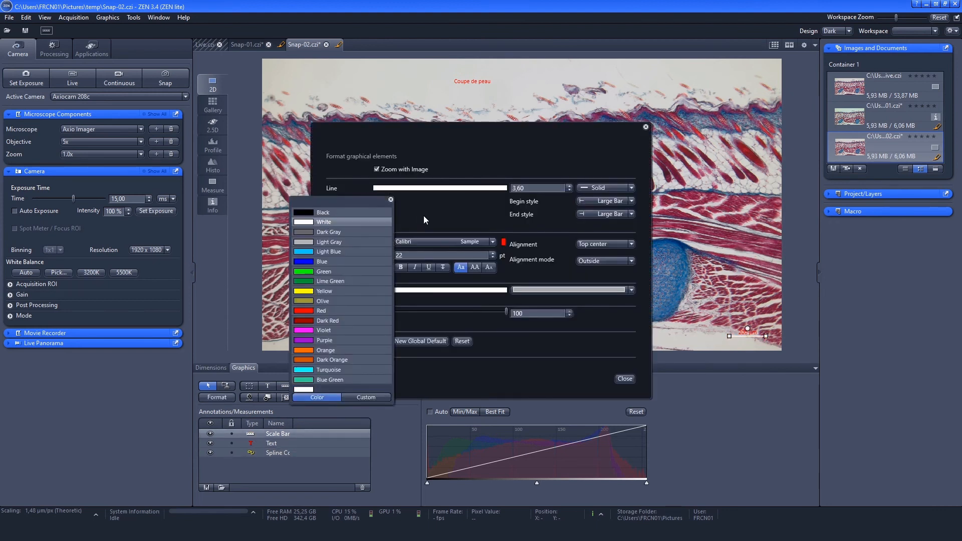
left_click(503, 243)
left_click(443, 278)
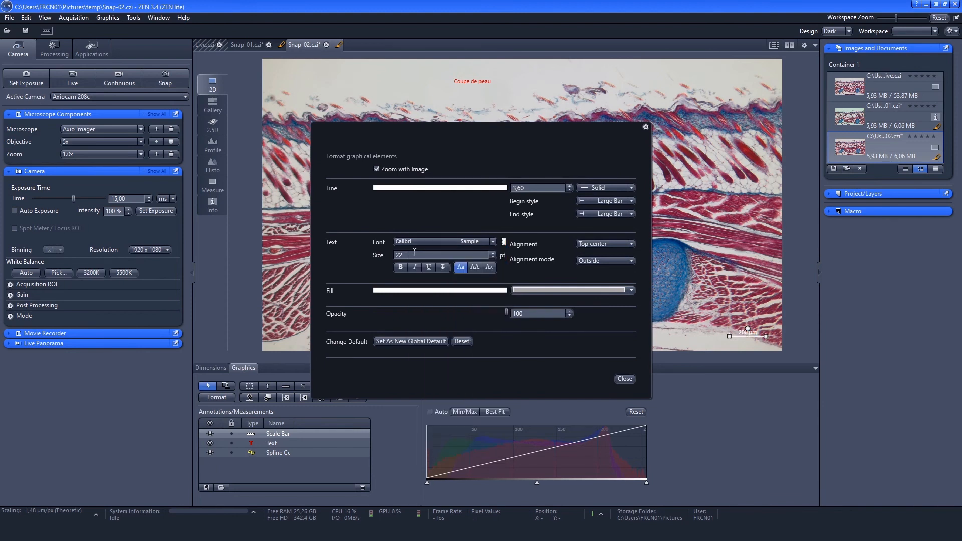
type("26")
left_click(407, 343)
left_click(624, 378)
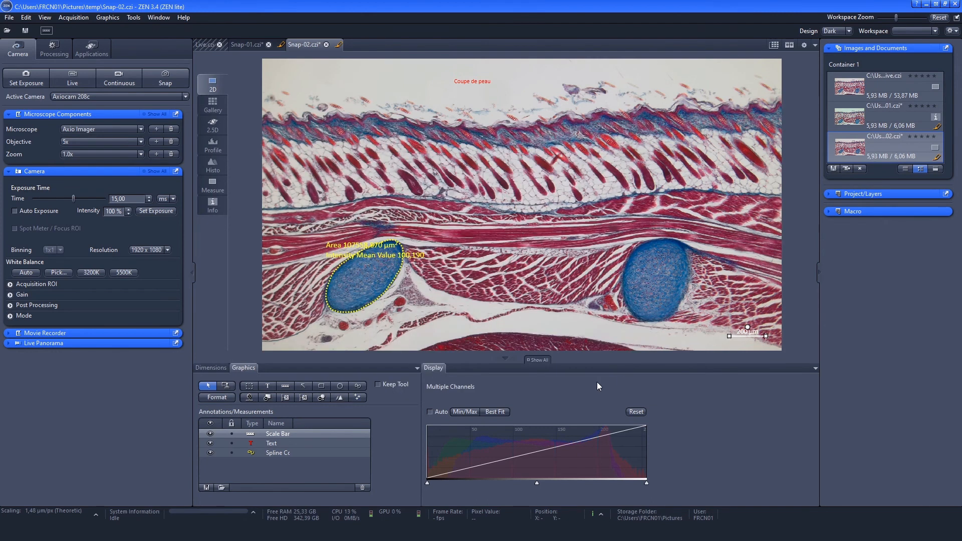
left_click(113, 19)
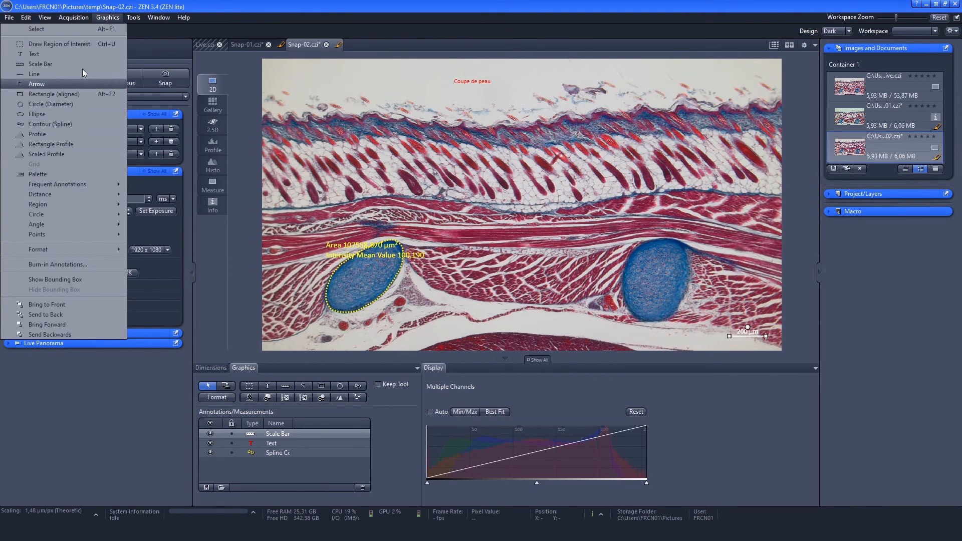
left_click(113, 19)
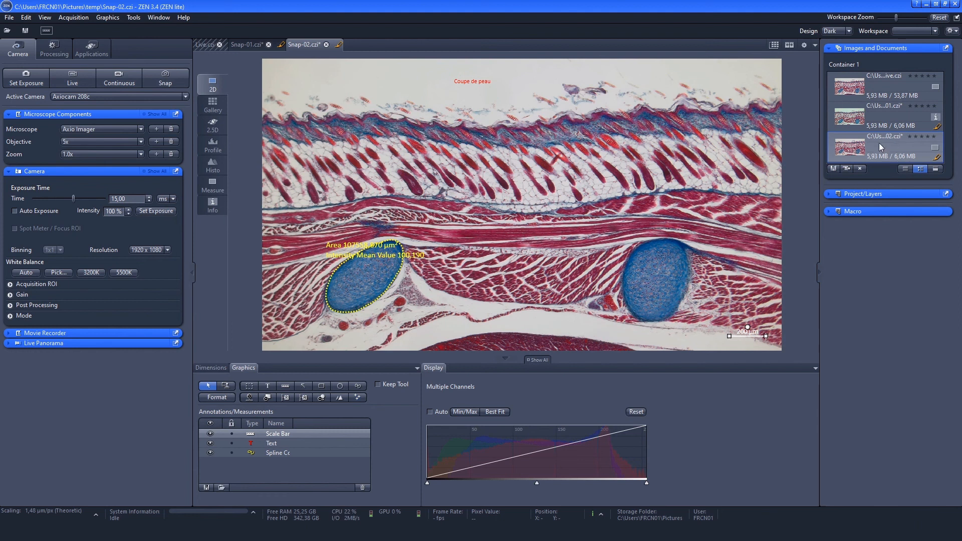
- Save the annotated Snap-02 image as "peau" in Carl Zeiss Image (*.czi) format in the Documents ZEISS folder
left_click(833, 168)
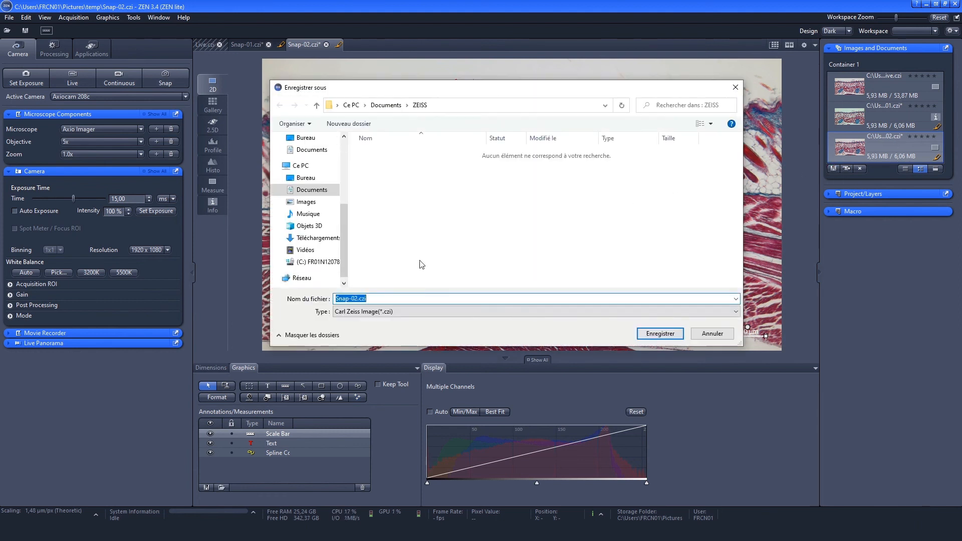
left_click(411, 311)
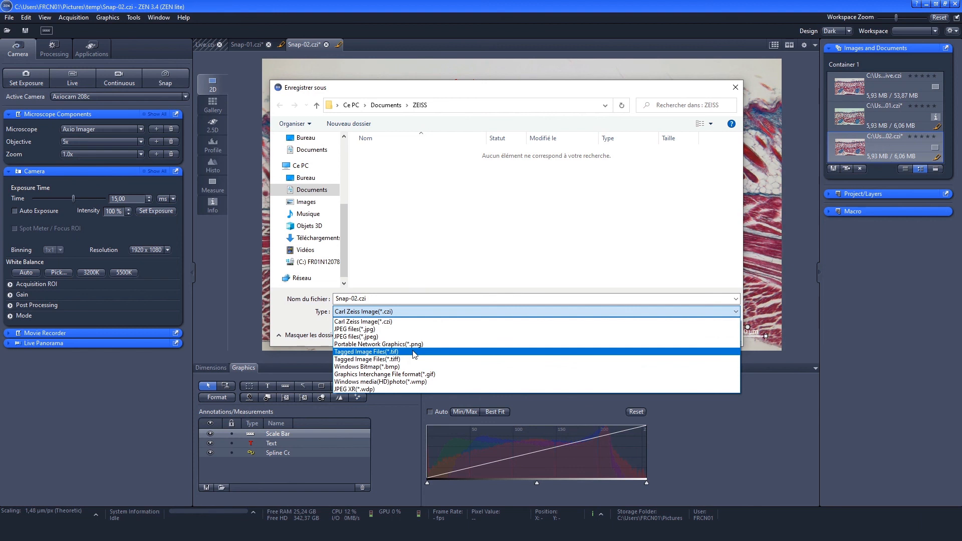
left_click(410, 308)
left_click(396, 299)
type("peau")
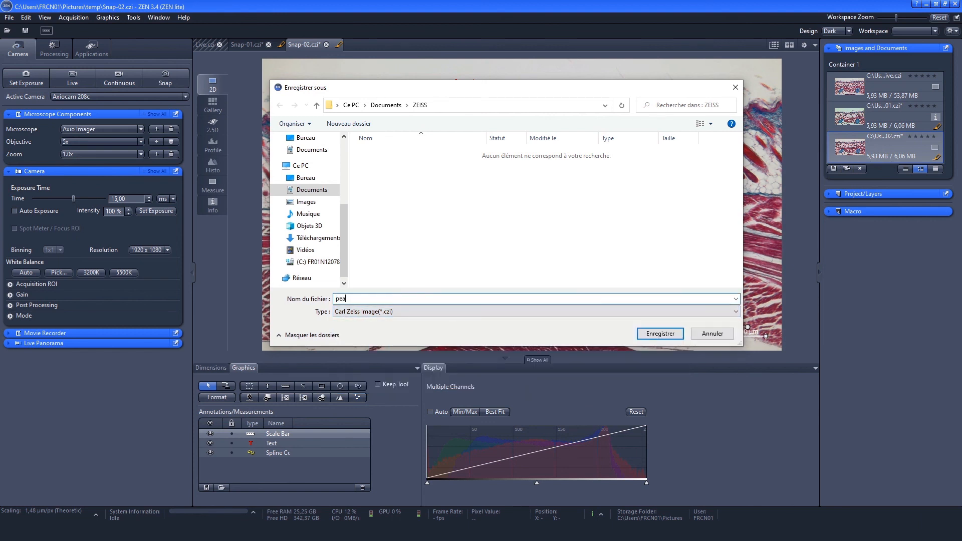
left_click(659, 334)
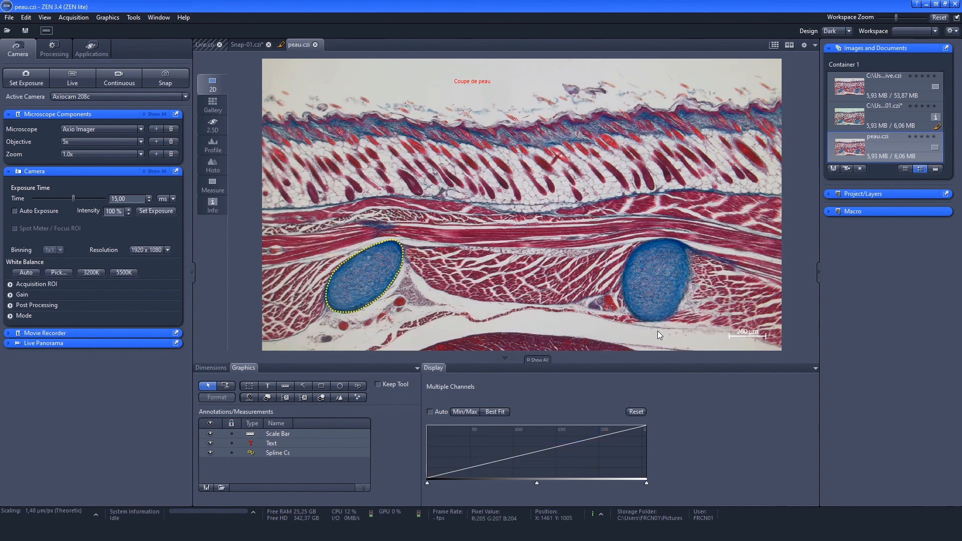